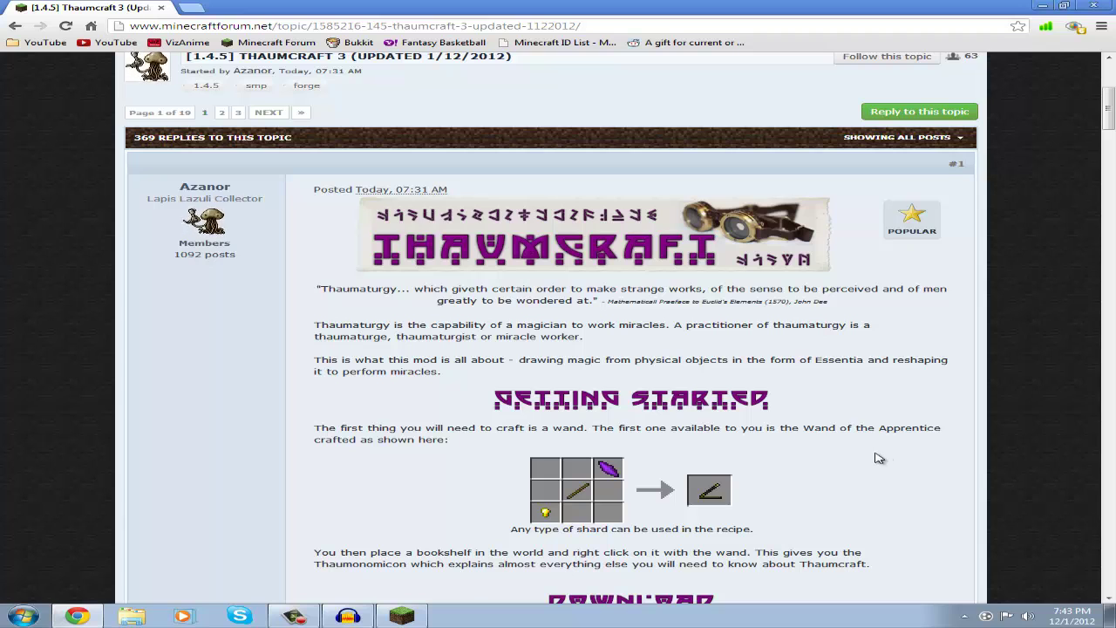
# Step: Reveal the Installation instructions in the Thaumcraft 3 forum post
pyautogui.scroll(-2, 877, 458)
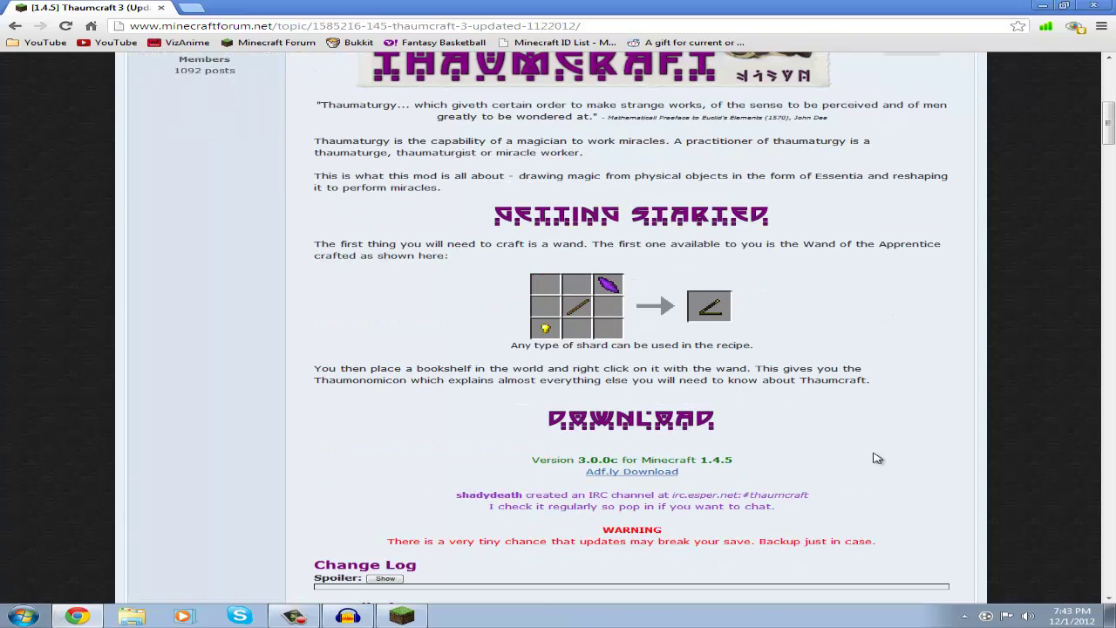
pyautogui.scroll(2, 878, 458)
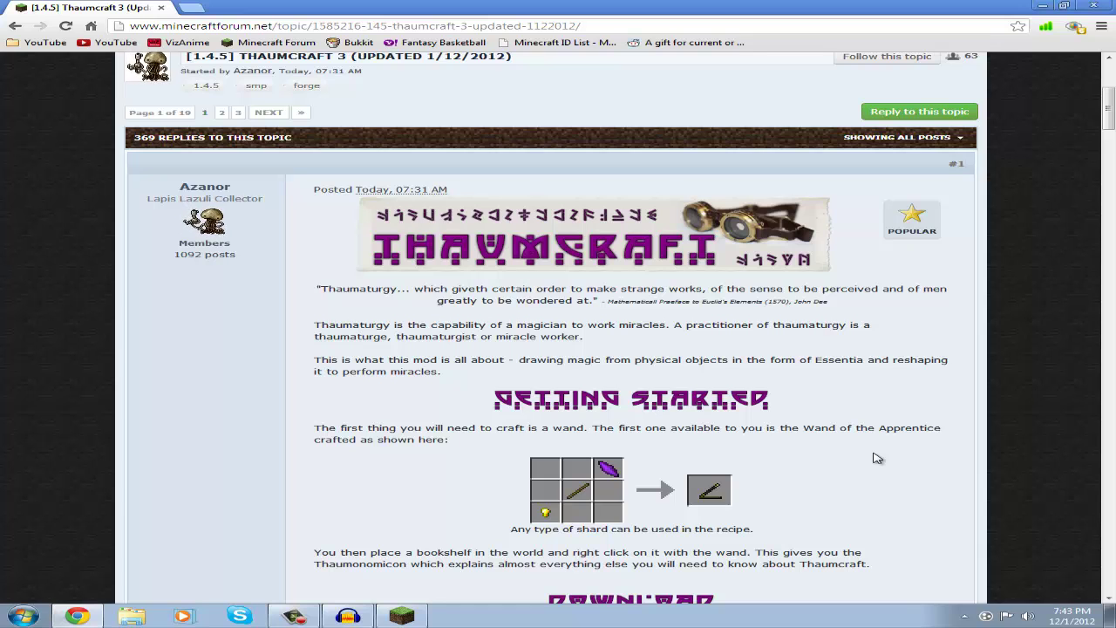
pyautogui.scroll(-5, 878, 458)
pyautogui.scroll(-1, 878, 457)
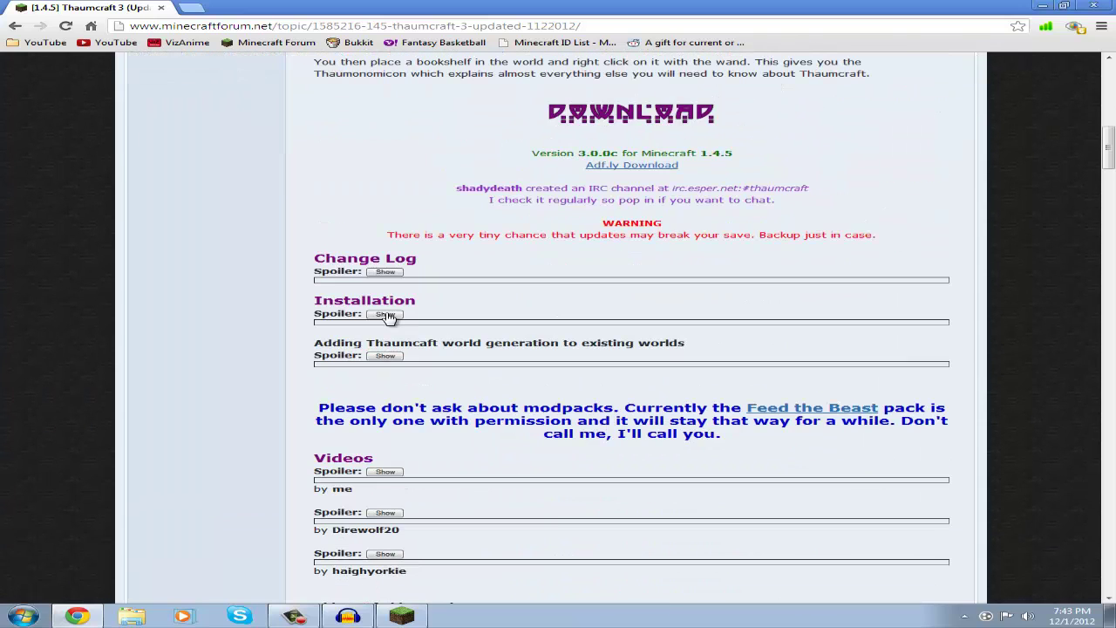
pyautogui.click(386, 314)
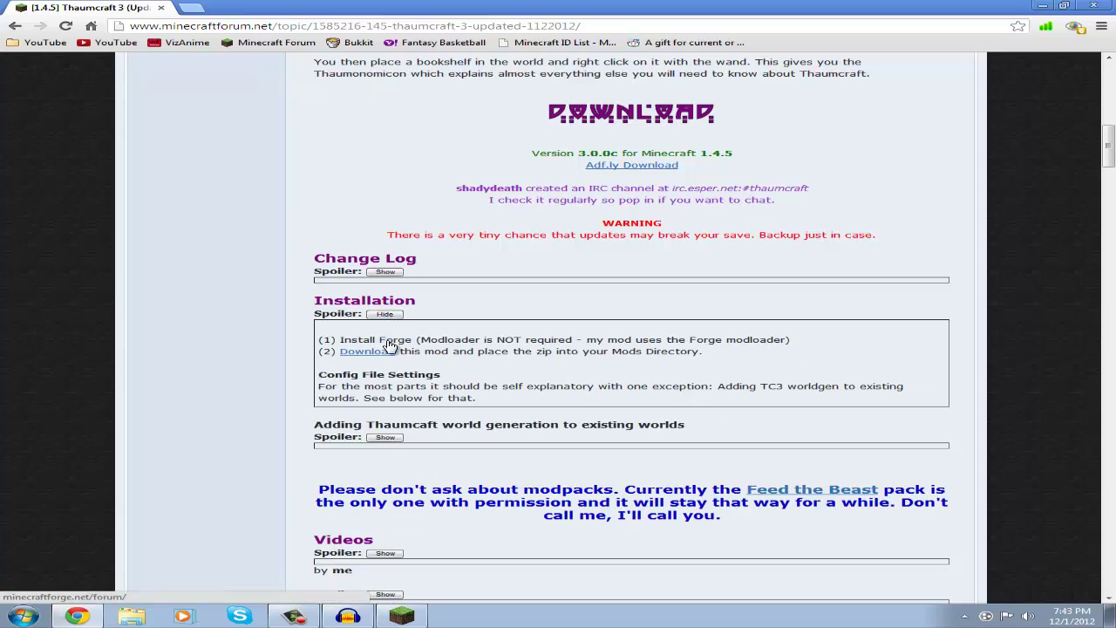
# Step: Follow the post's Forge link, download the universal zip of Forge 6.3.0 for Minecraft 1.4.4 from Releases, and close that page
pyautogui.middleClick(389, 342)
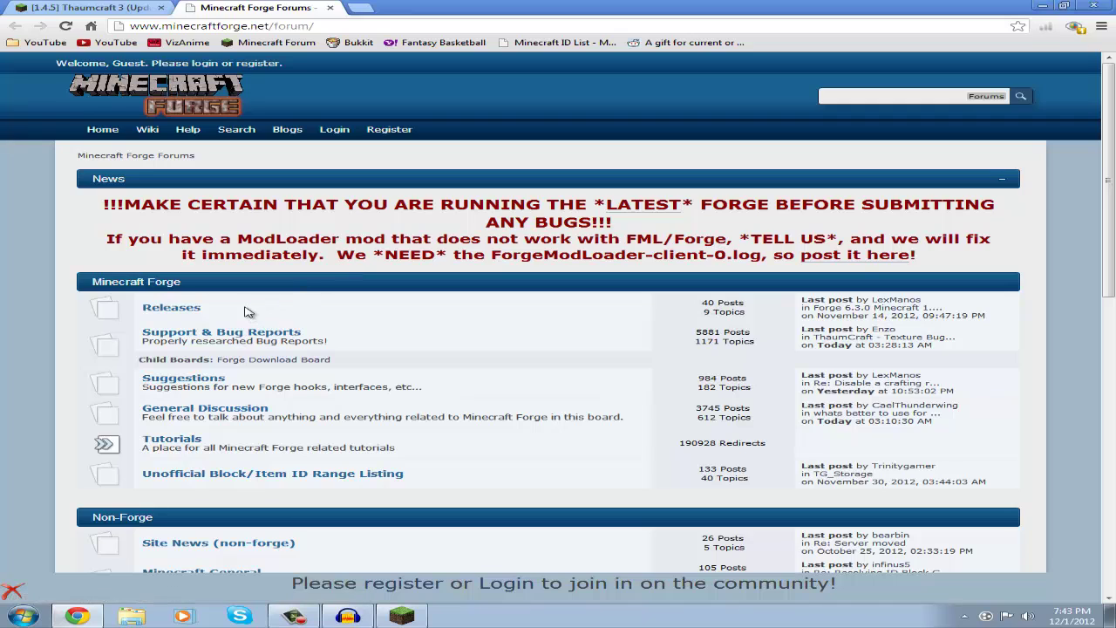
pyautogui.click(174, 326)
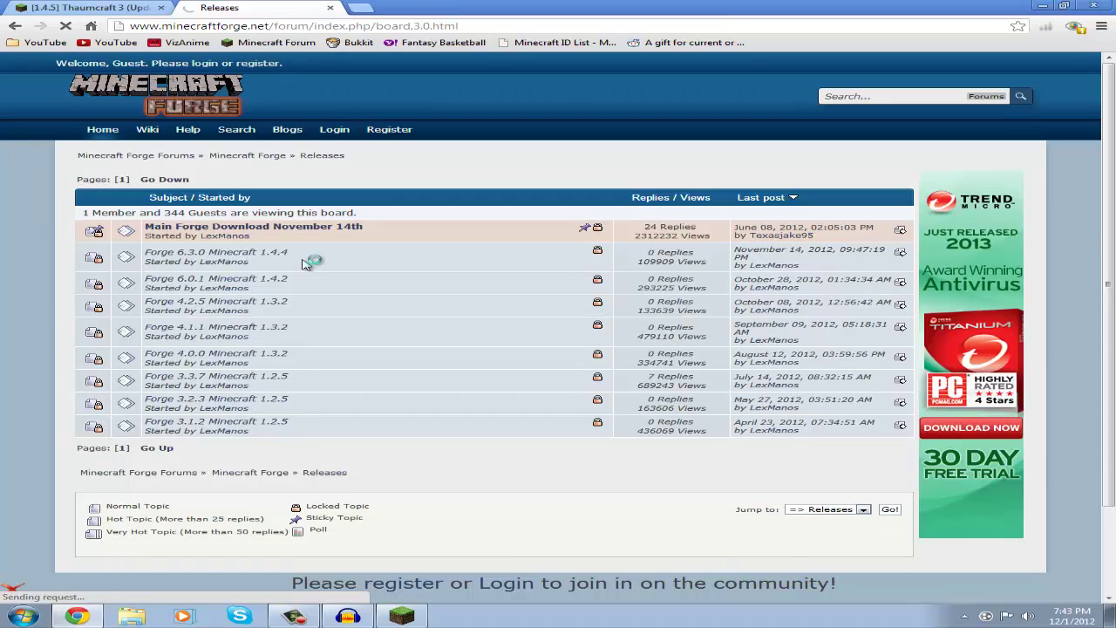
pyautogui.click(246, 260)
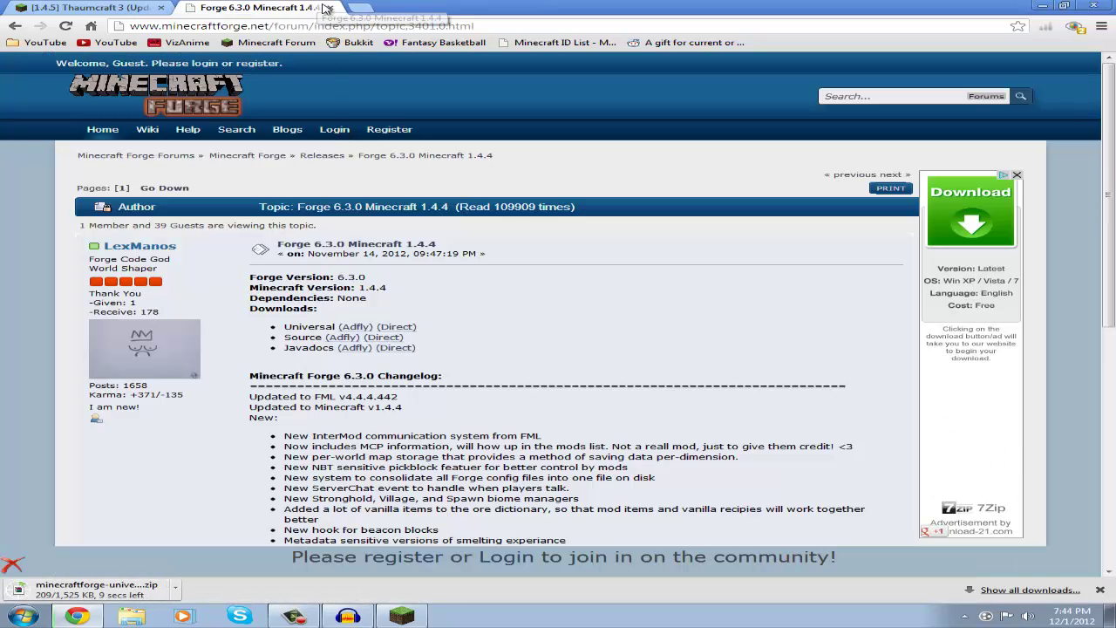
pyautogui.click(330, 8)
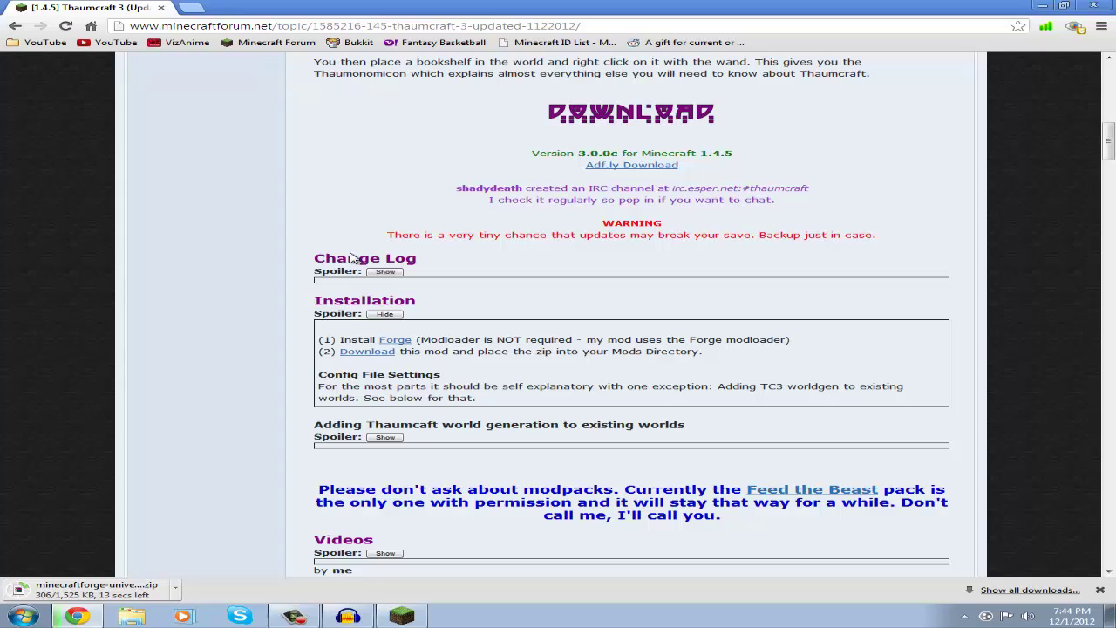
# Step: Download Thaumcraft3.0.0c.zip through the link in the installation instructions and close the ad page
pyautogui.click(355, 354)
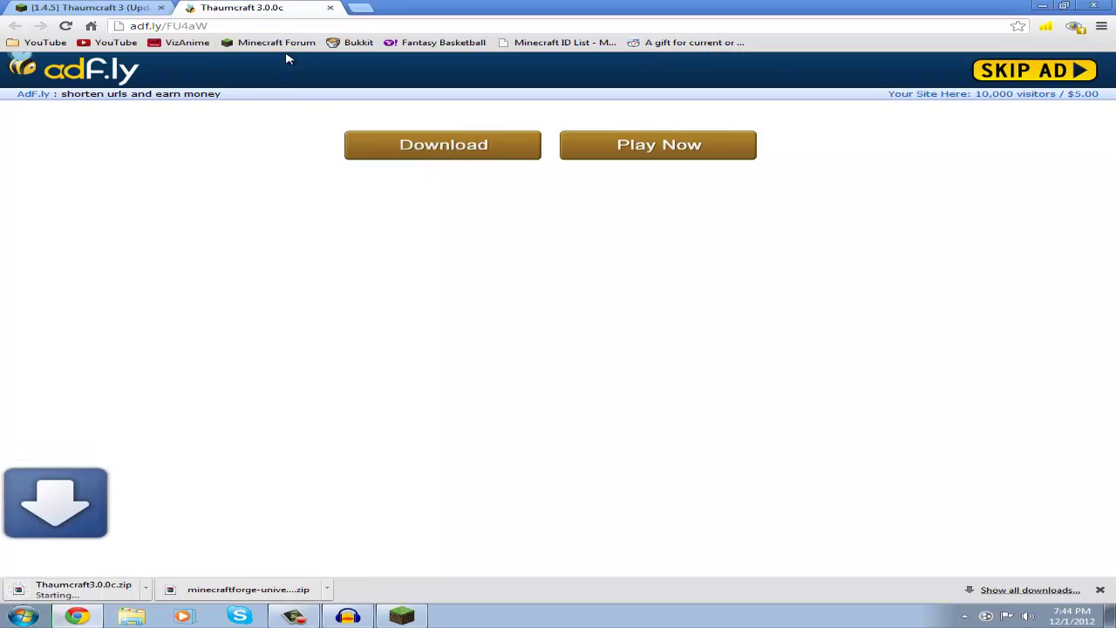
pyautogui.click(330, 7)
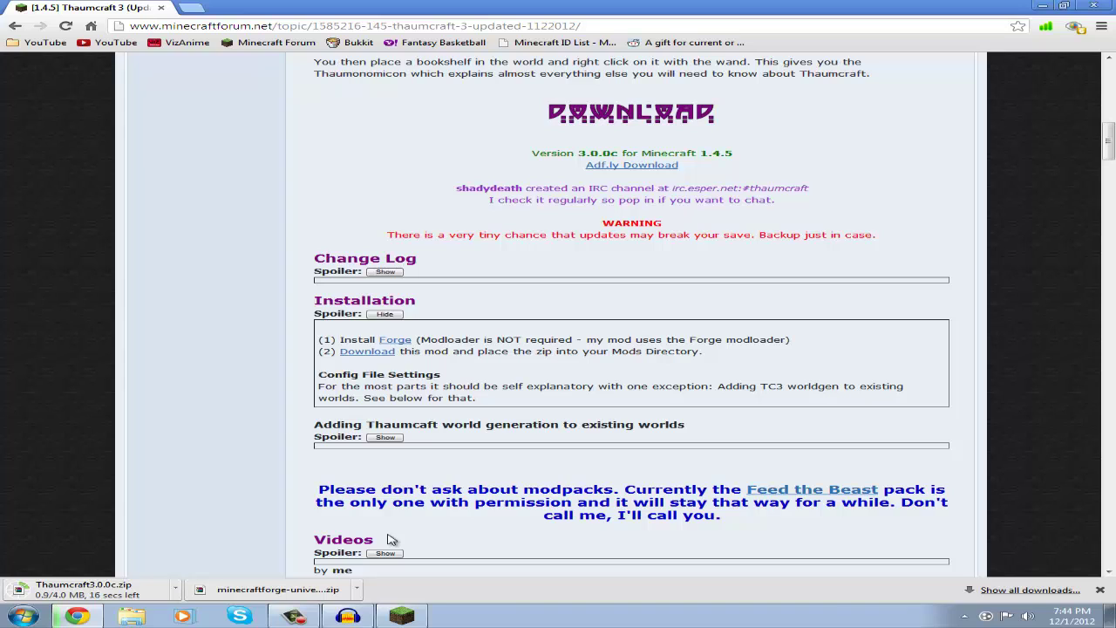
# Step: Switch to the Minecraft Launcher, choose to force a game update in its options, confirm, and close the launcher
pyautogui.click(401, 617)
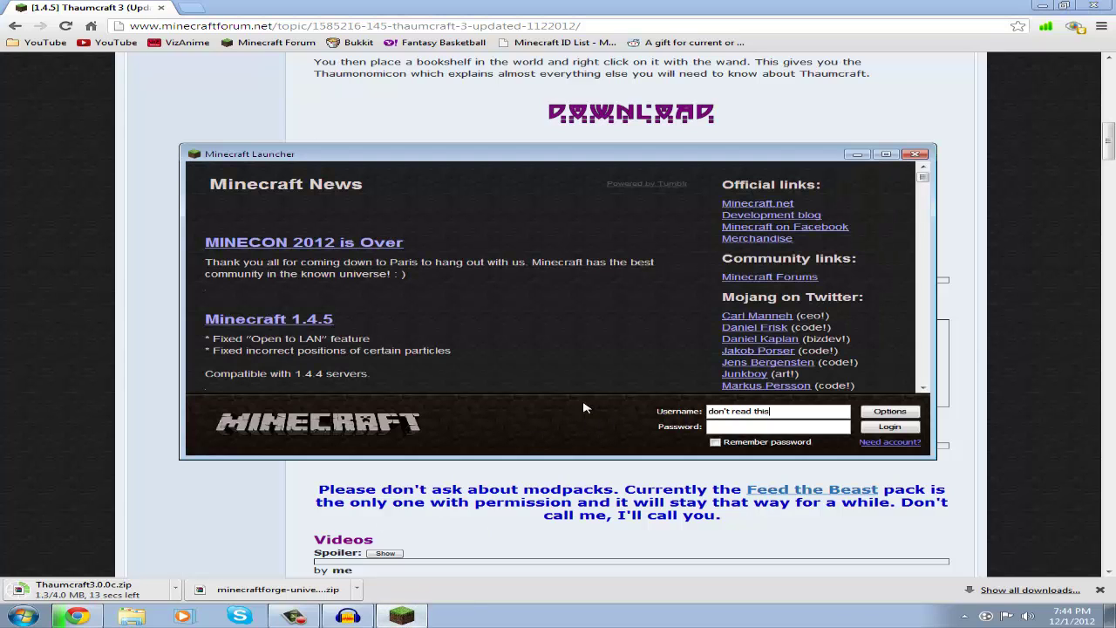
pyautogui.click(891, 417)
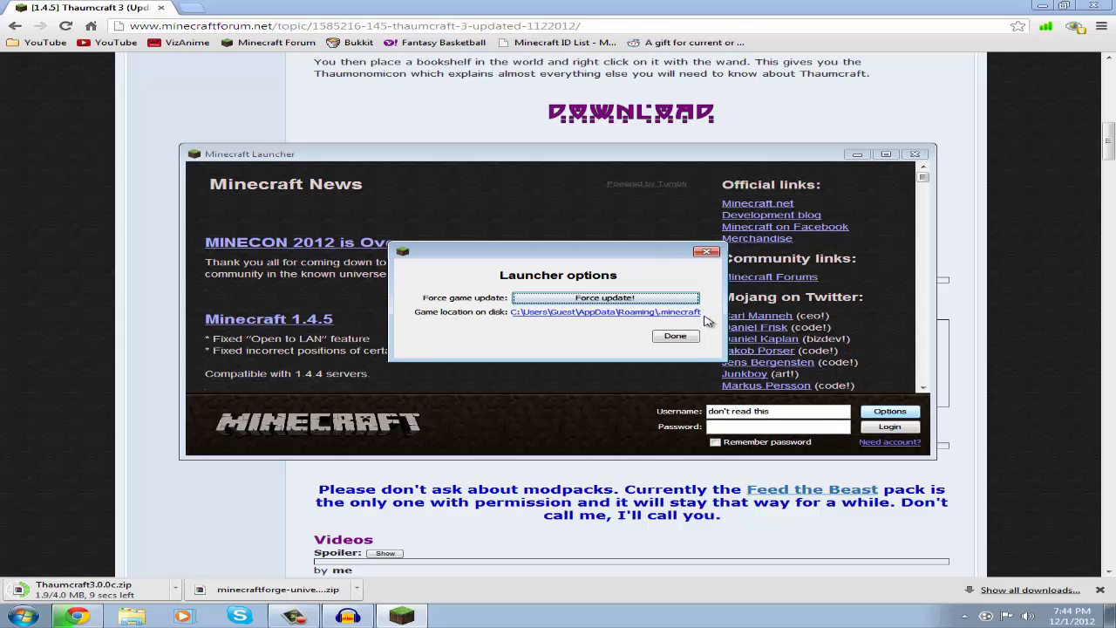
pyautogui.click(690, 303)
pyautogui.click(675, 335)
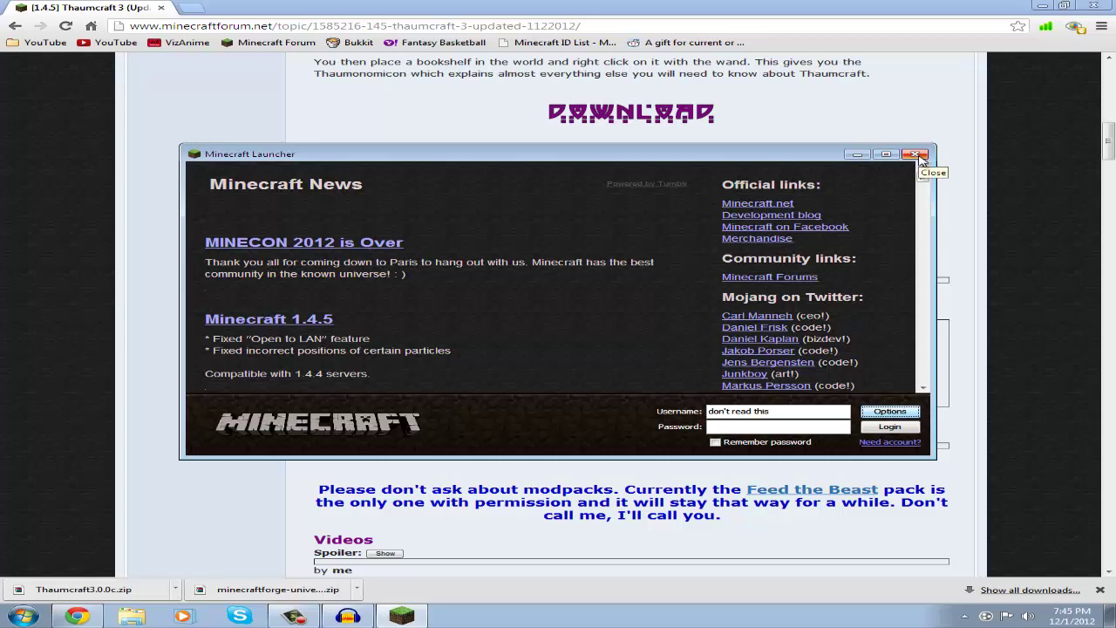
pyautogui.click(915, 154)
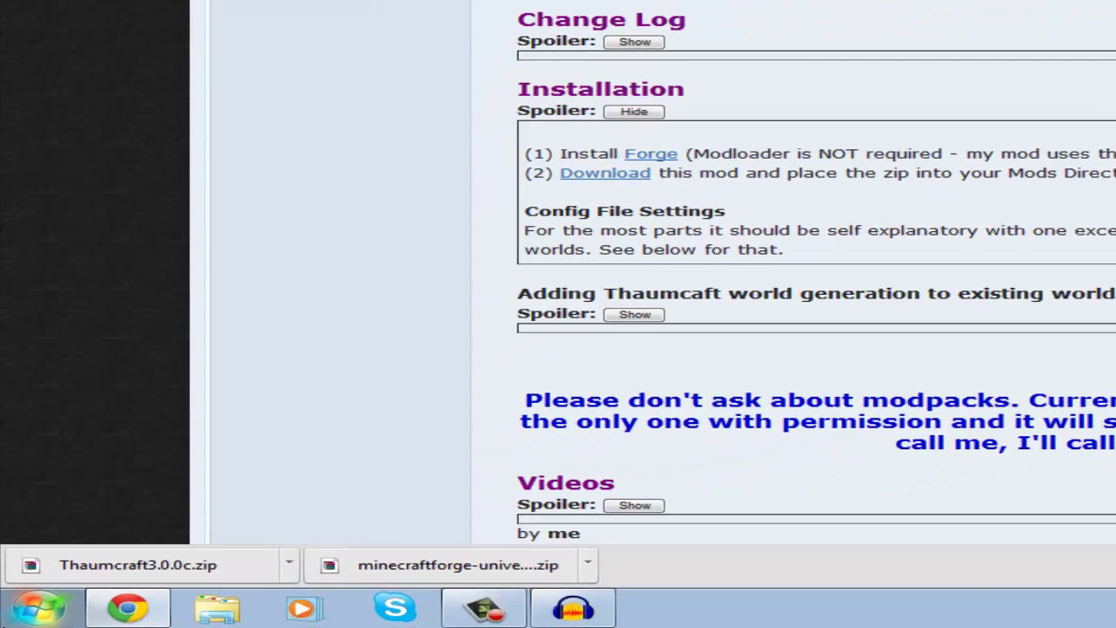
# Step: Open the Roaming folder in Windows by running %appdata%
pyautogui.click(38, 608)
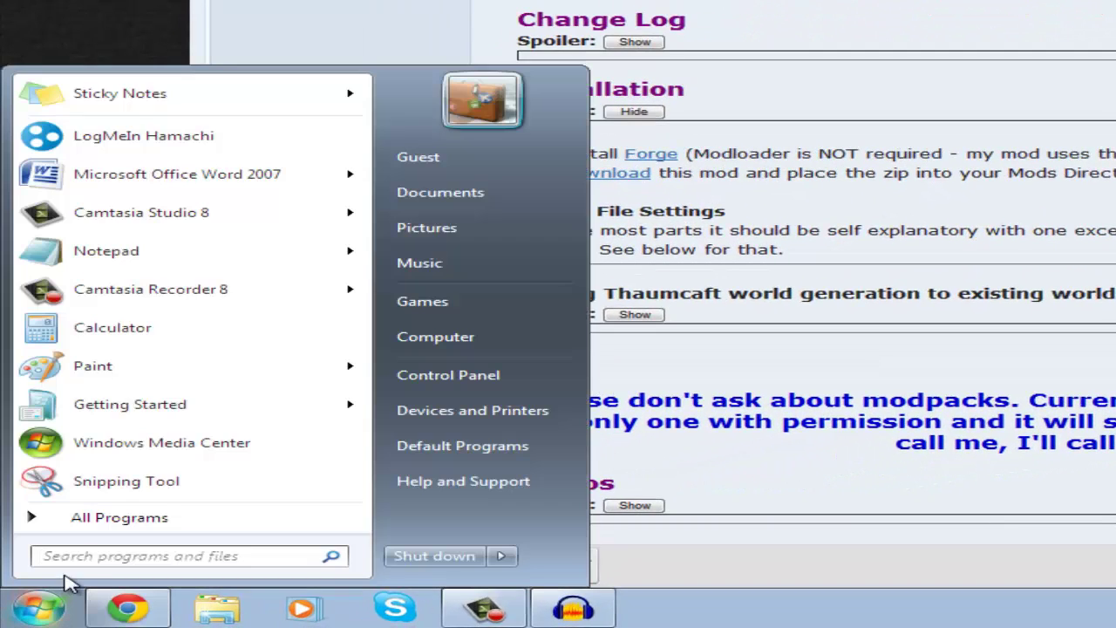
pyautogui.write('%appdata%')
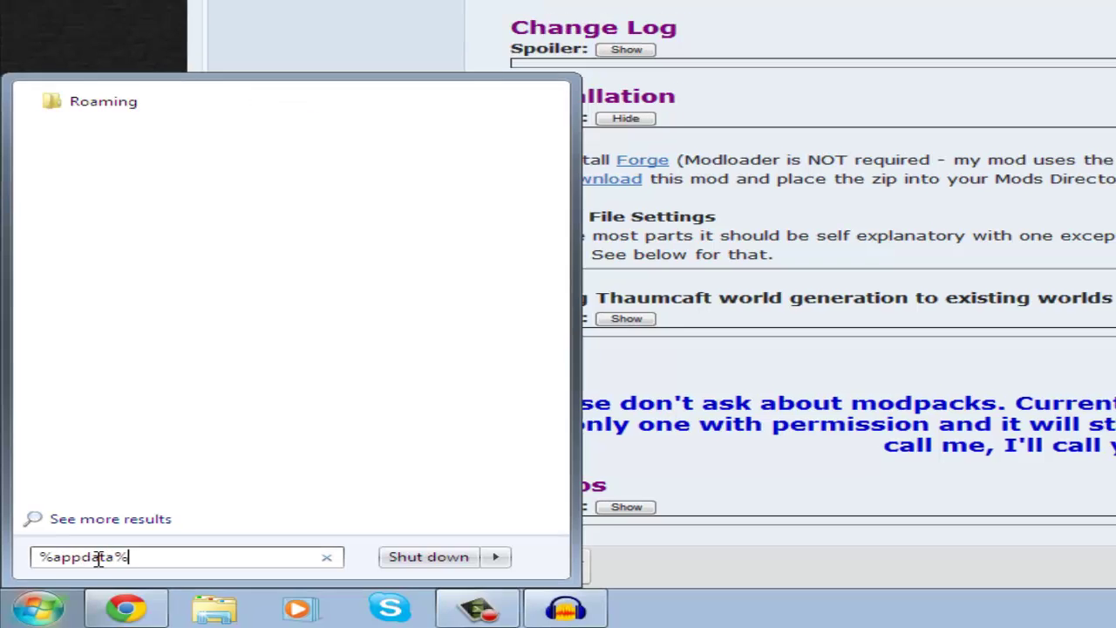
pyautogui.press('Return')
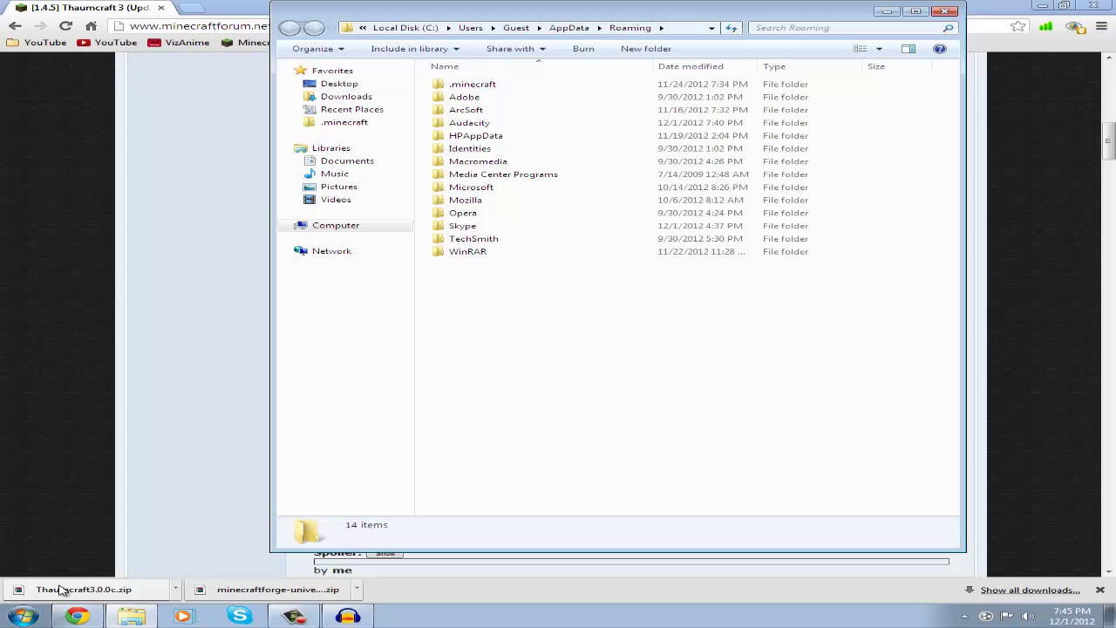
pyautogui.press('super+r')
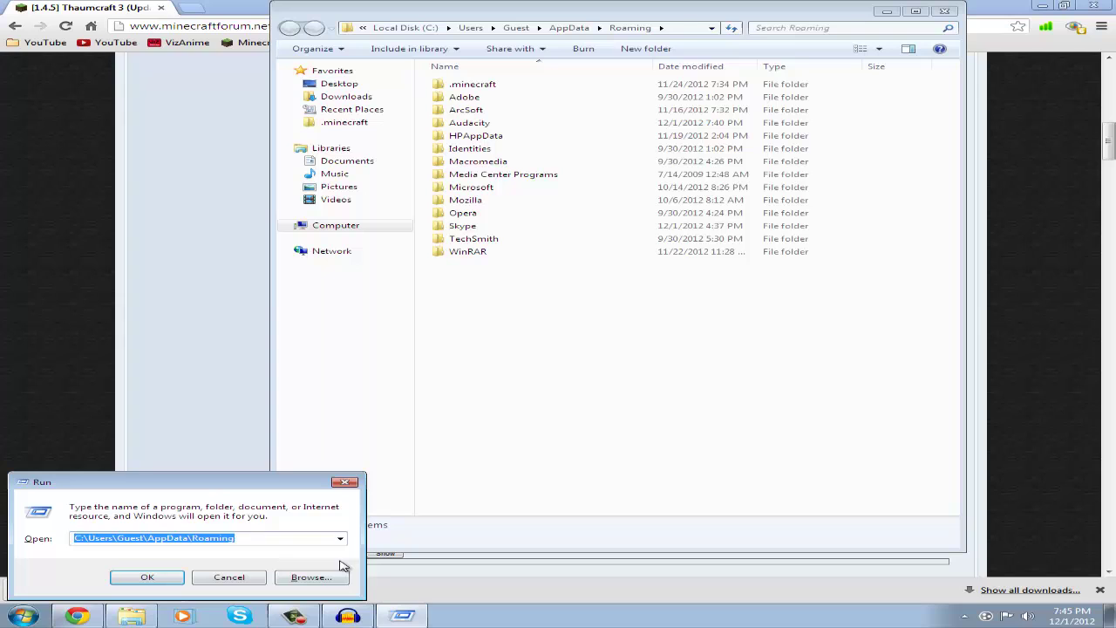
pyautogui.click(345, 483)
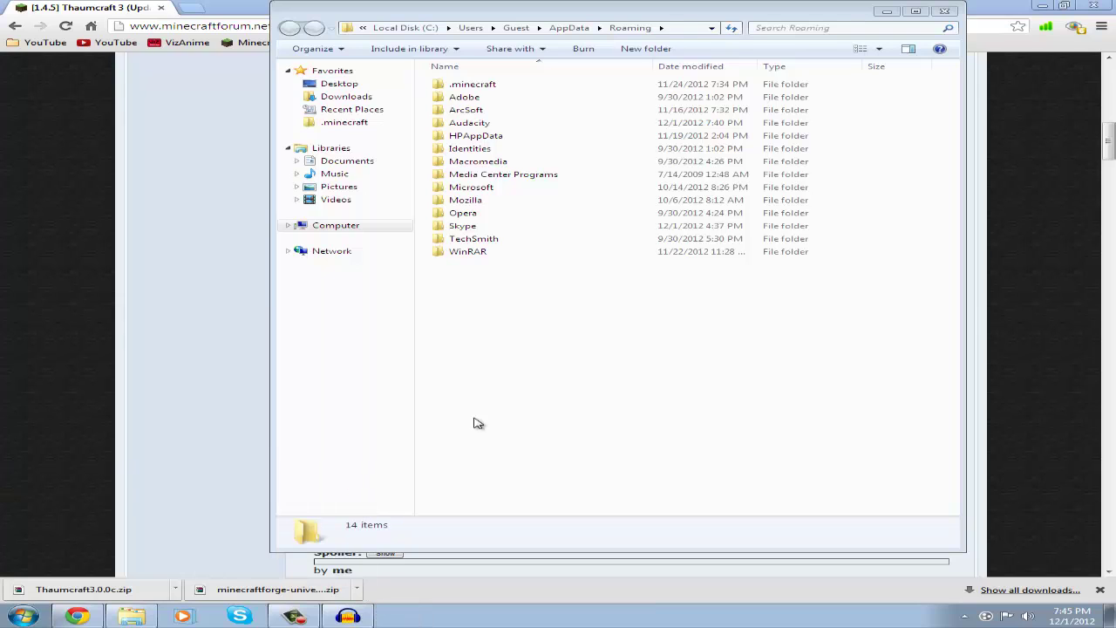
# Step: Open the minecraft JAR file from the .minecraft bin folder with WinRAR archiver
pyautogui.doubleClick(480, 85)
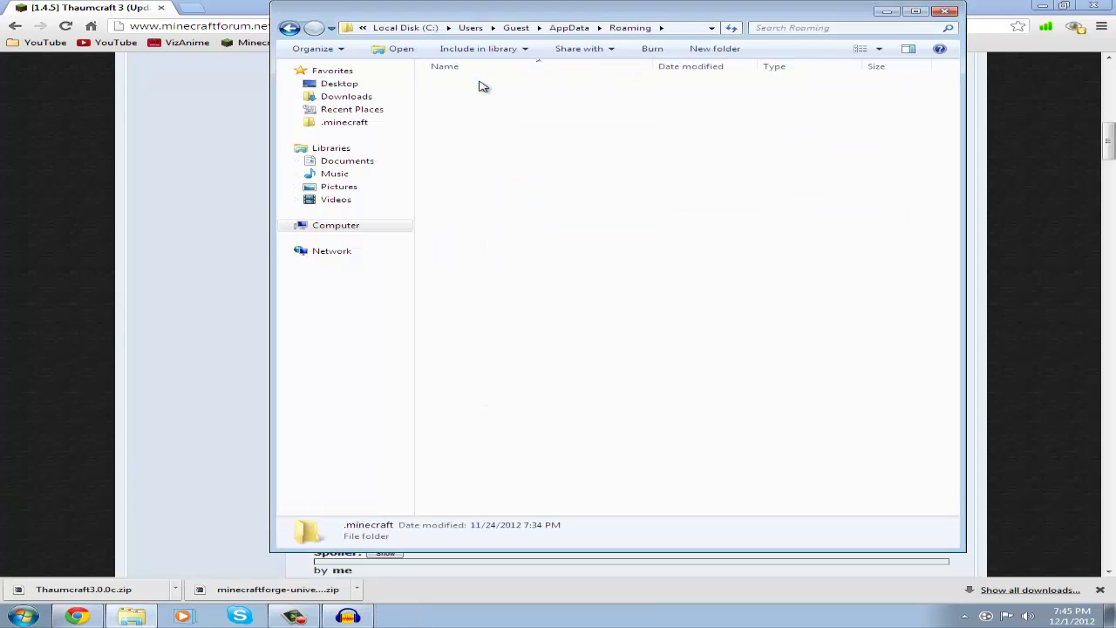
pyautogui.doubleClick(480, 85)
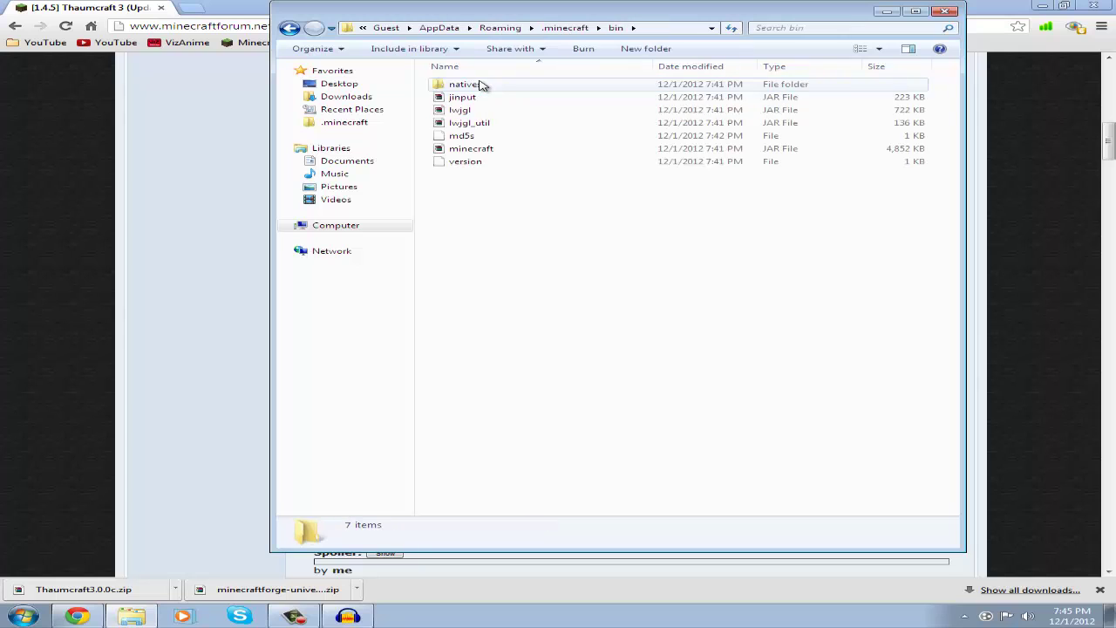
pyautogui.click(482, 150)
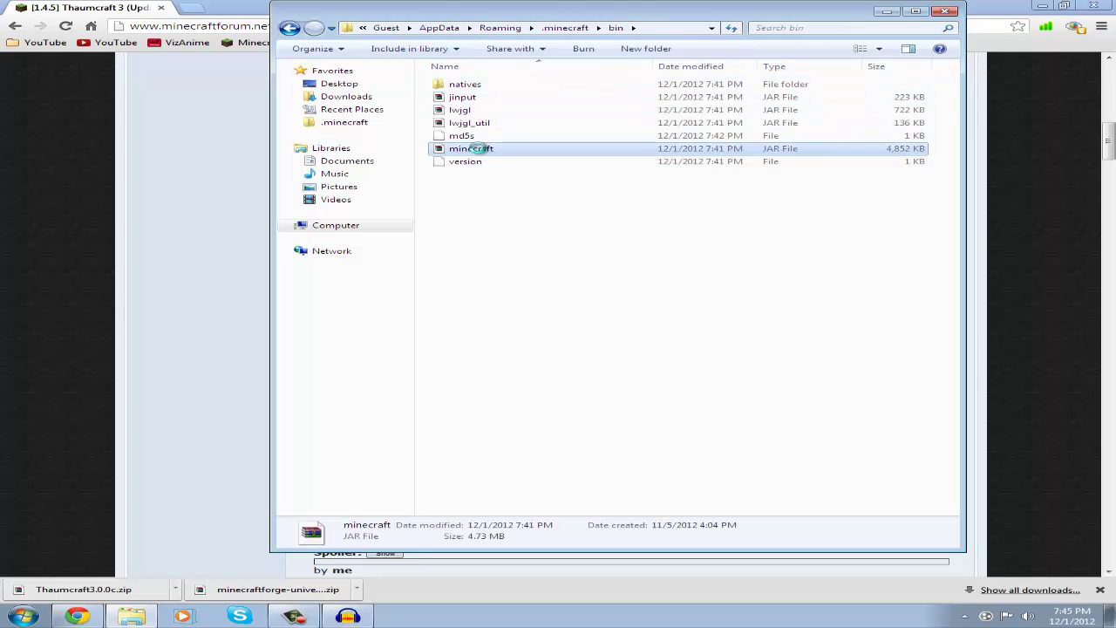
pyautogui.rightClick(481, 150)
pyautogui.moveTo(527, 200)
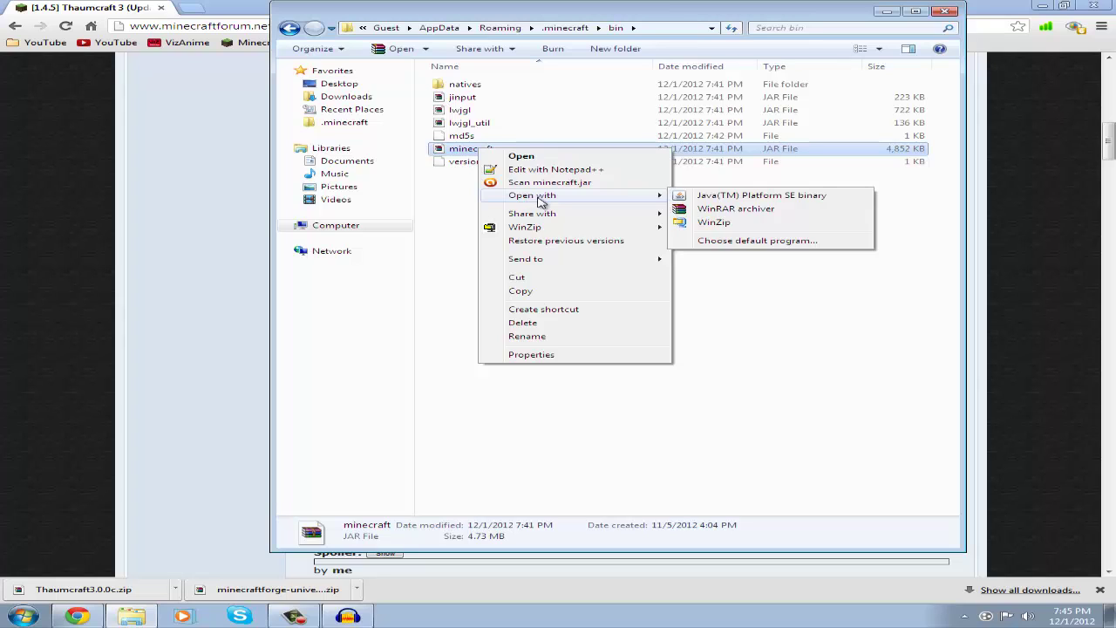
pyautogui.click(717, 210)
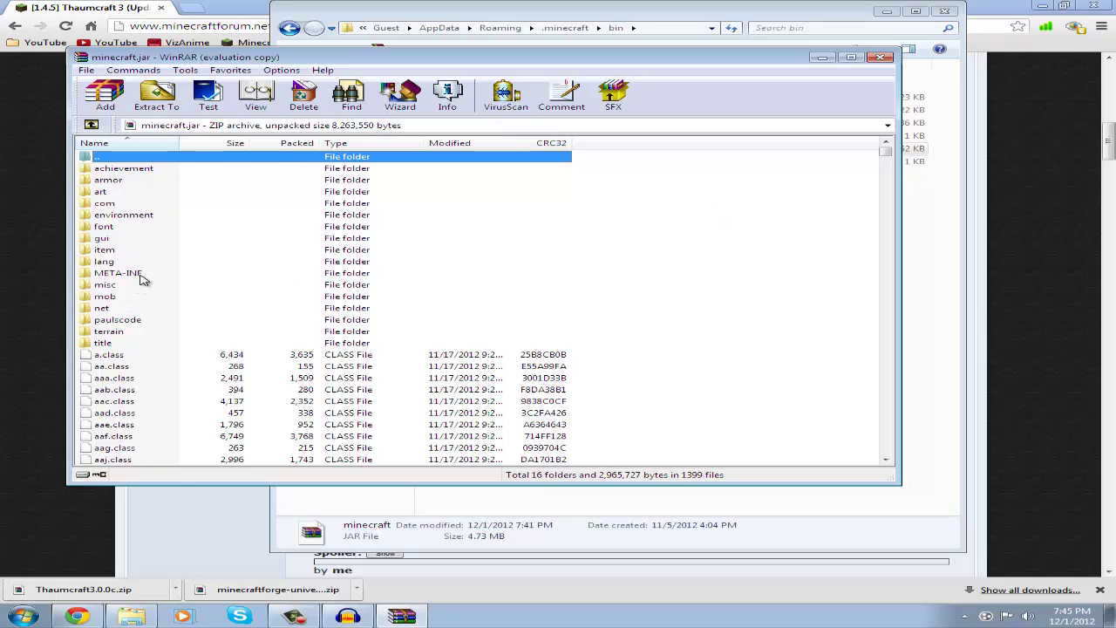
# Step: Delete the META-INF folder from minecraft.jar and confirm the deletion
pyautogui.click(122, 273)
pyautogui.press('Delete')
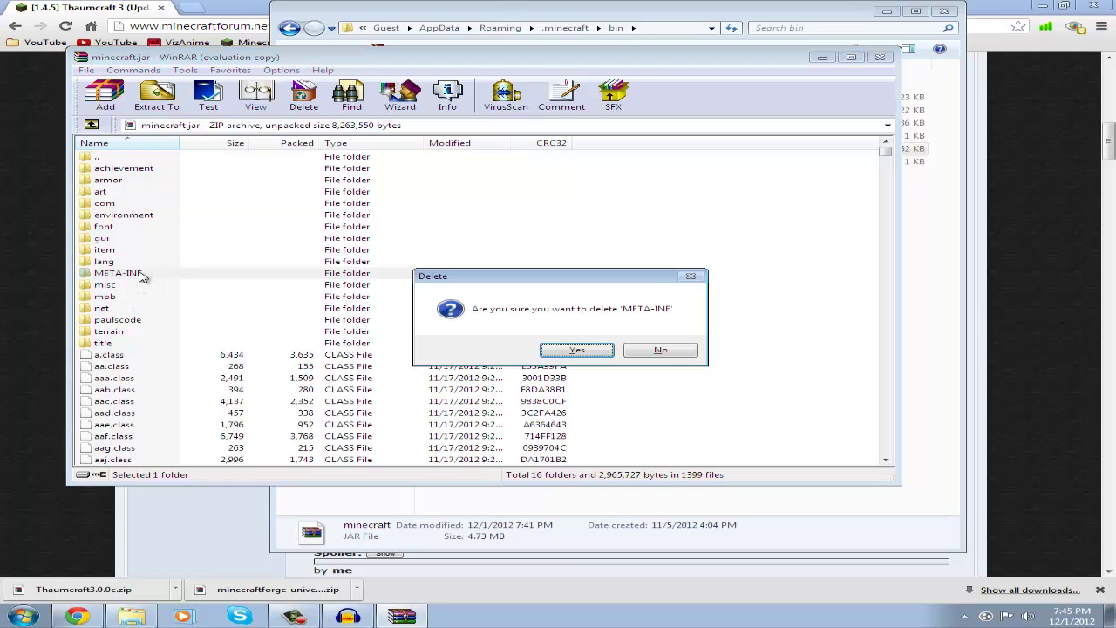
pyautogui.click(547, 350)
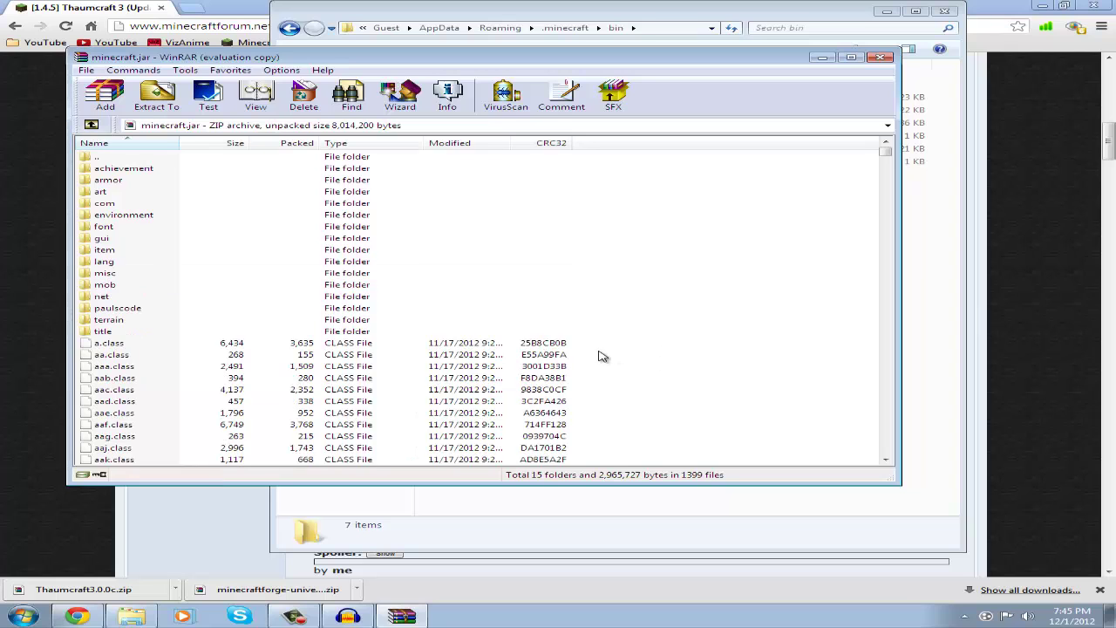
# Step: Open the downloaded minecraftforge-universal zip in WinRAR and move the minecraft.jar window so both archives are accessible side by side
pyautogui.click(257, 591)
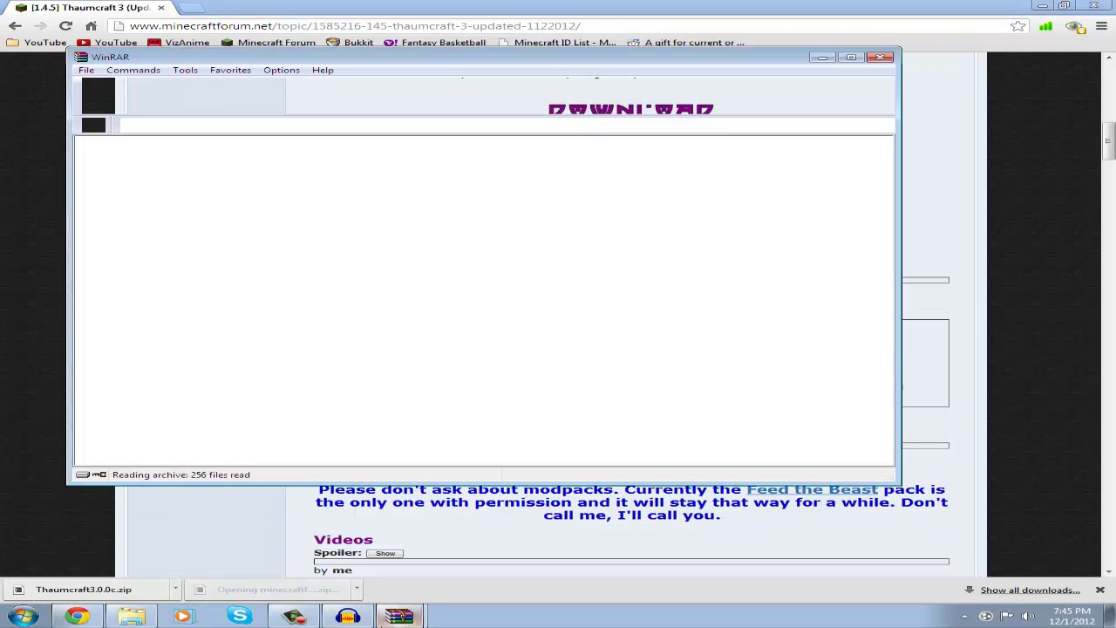
pyautogui.moveTo(392, 621)
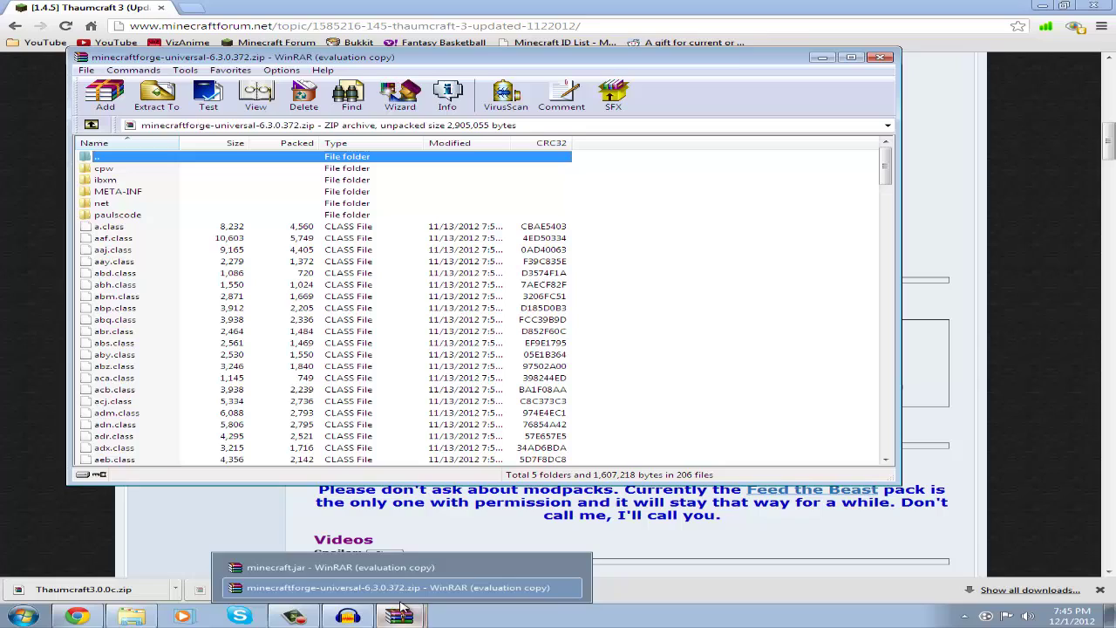
pyautogui.click(341, 567)
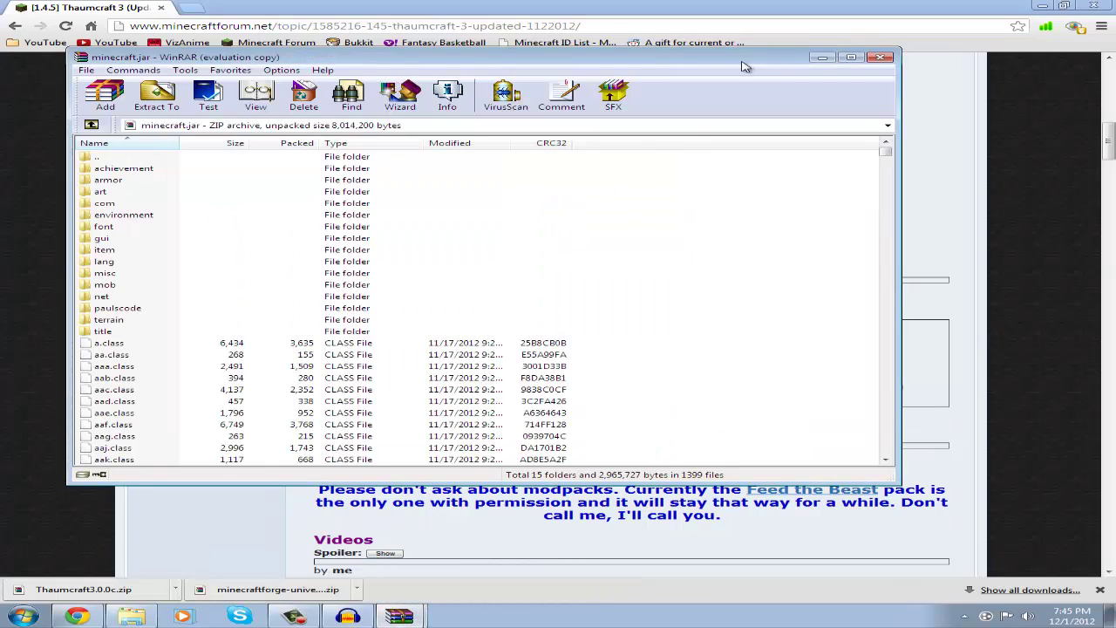
pyautogui.moveTo(741, 64); pyautogui.dragTo(1087, 60)
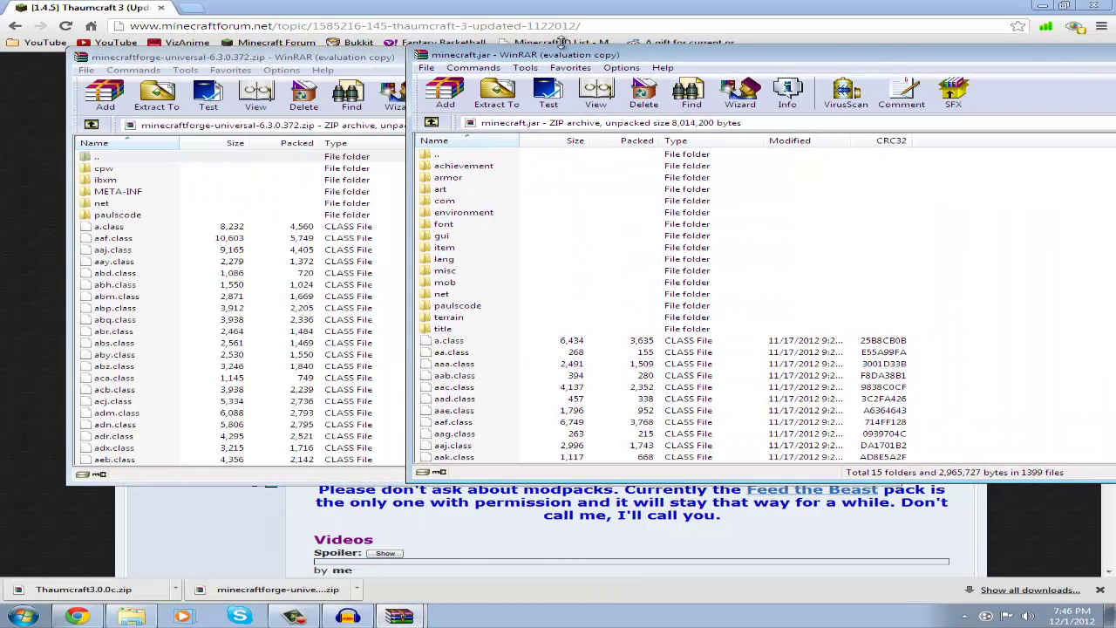
# Step: Add all files and folders of the Forge archive to minecraft.jar, and close the minecraft.jar window
pyautogui.click(368, 154)
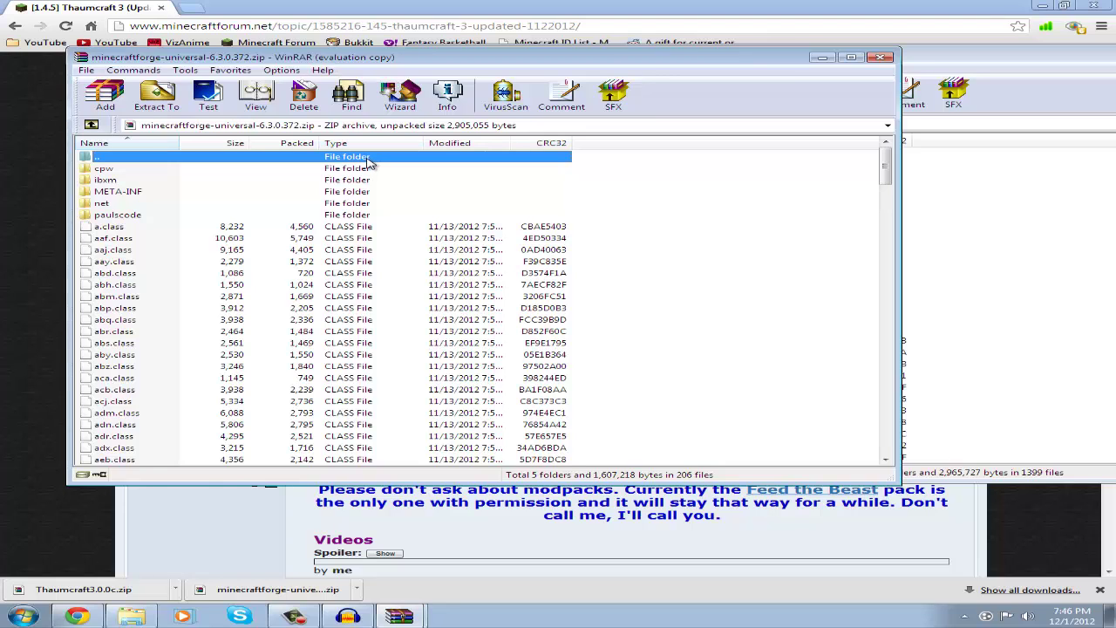
pyautogui.hotkey('ctrl', 'a')
pyautogui.moveTo(315, 266); pyautogui.dragTo(984, 262)
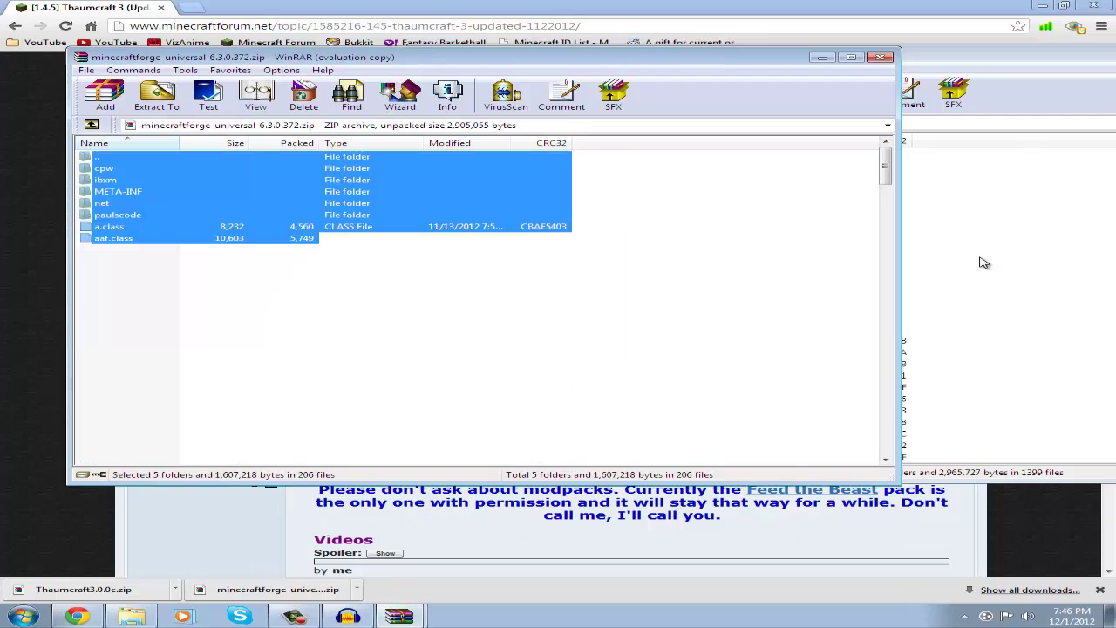
pyautogui.click(842, 369)
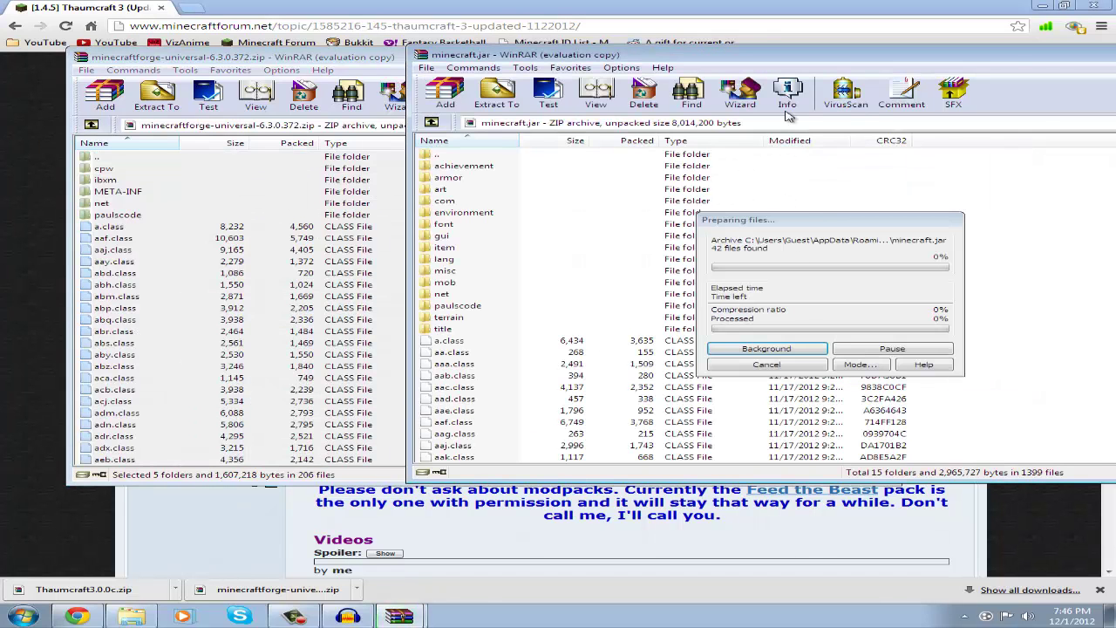
pyautogui.moveTo(888, 62); pyautogui.dragTo(675, 63)
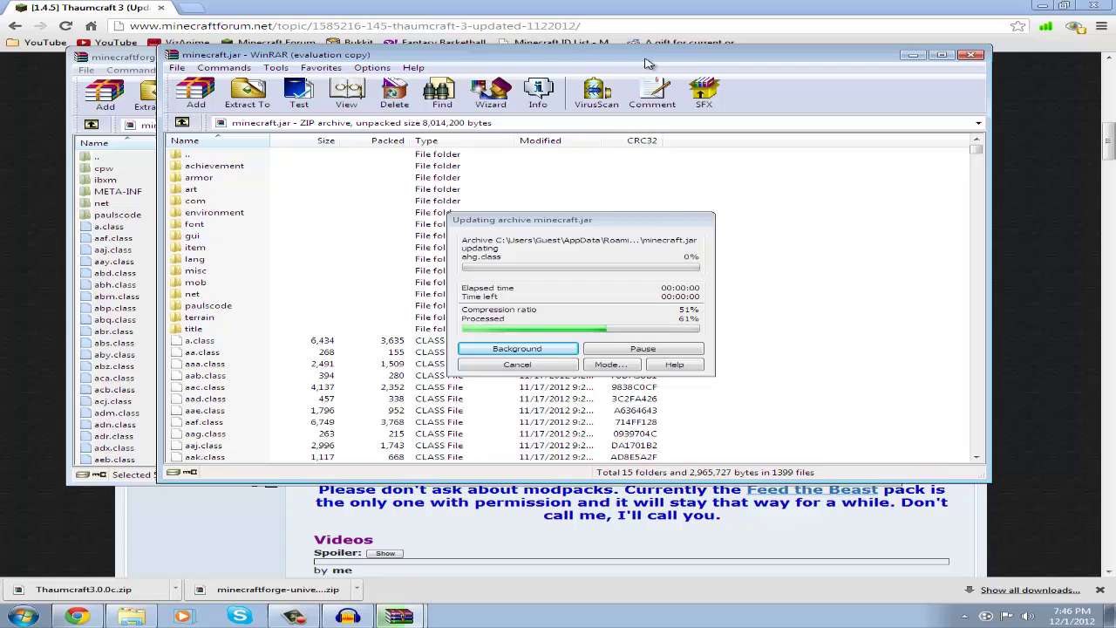
pyautogui.click(974, 58)
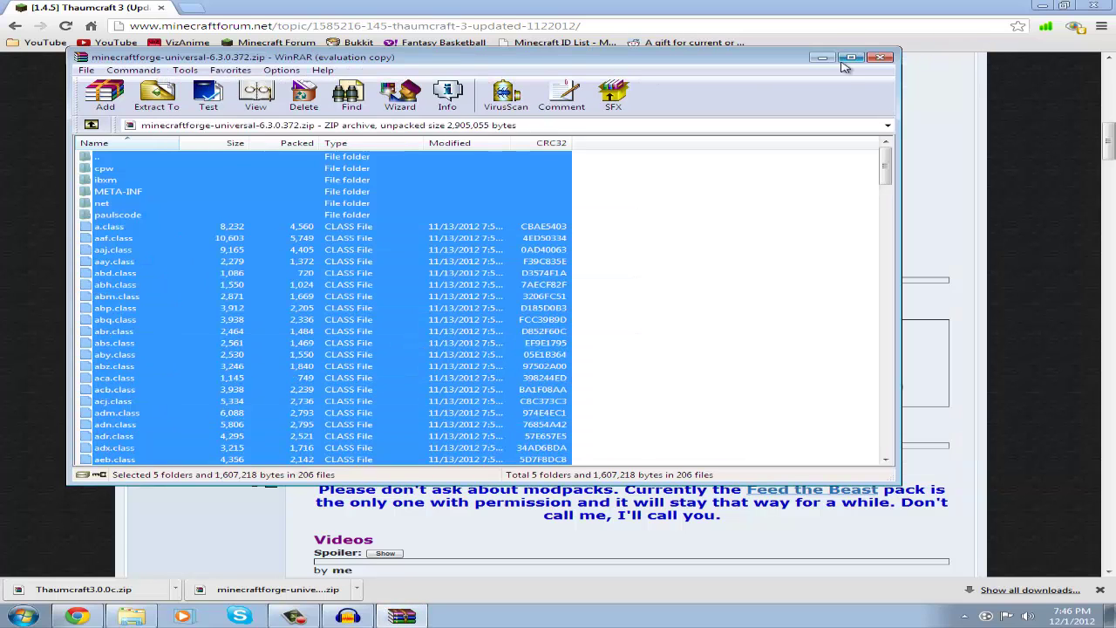
# Step: Close the Forge archive and open the mods folder inside .minecraft in Windows Explorer
pyautogui.click(881, 58)
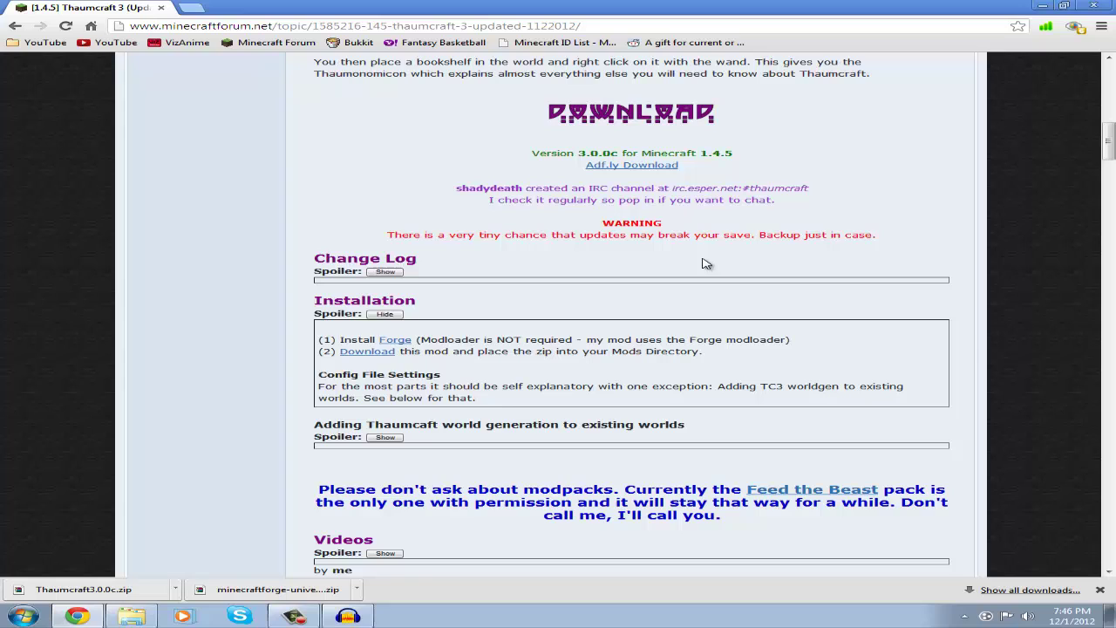
pyautogui.click(118, 619)
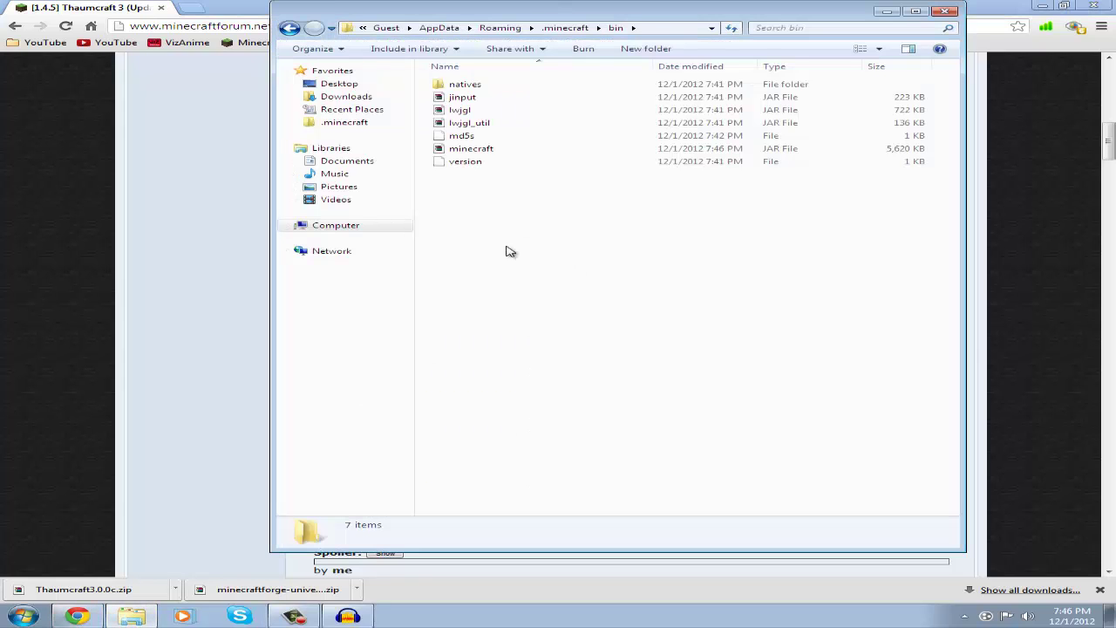
pyautogui.click(290, 28)
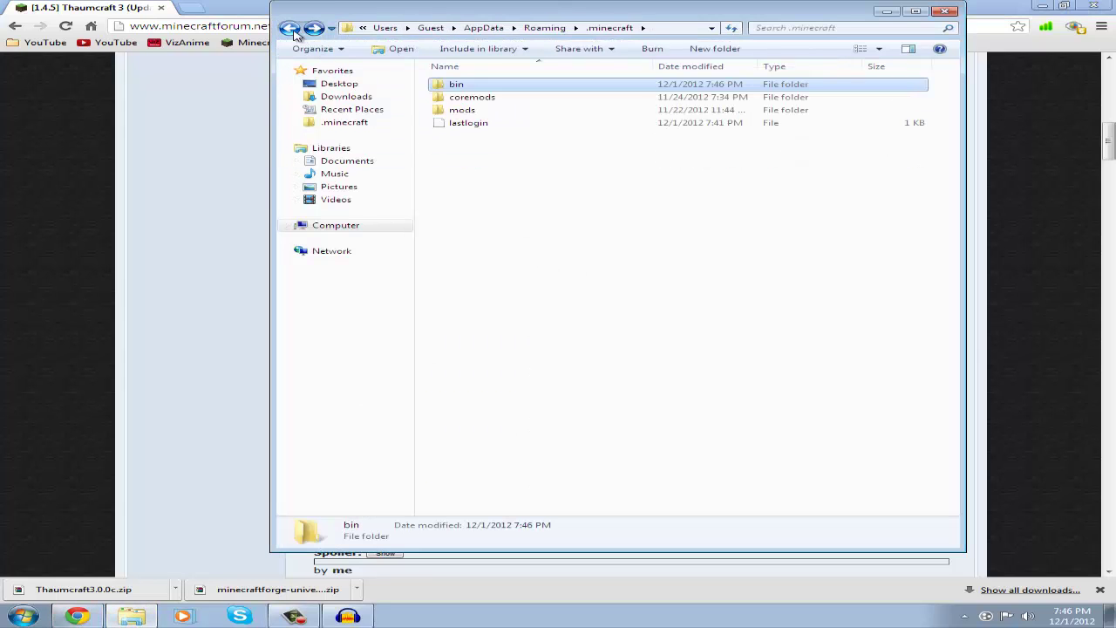
pyautogui.click(482, 155)
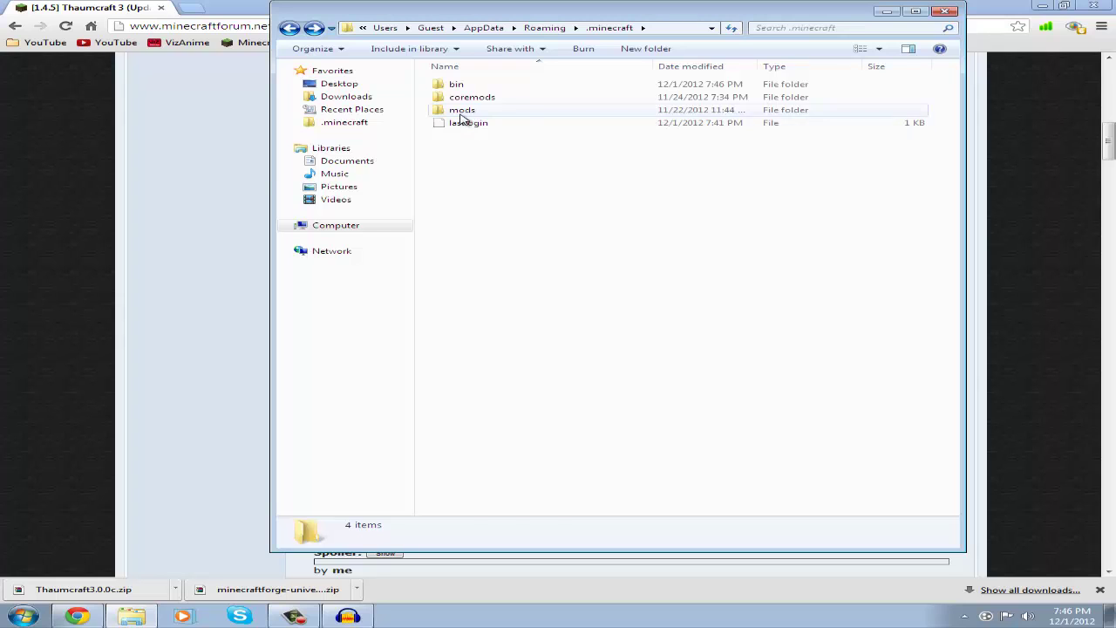
pyautogui.doubleClick(462, 111)
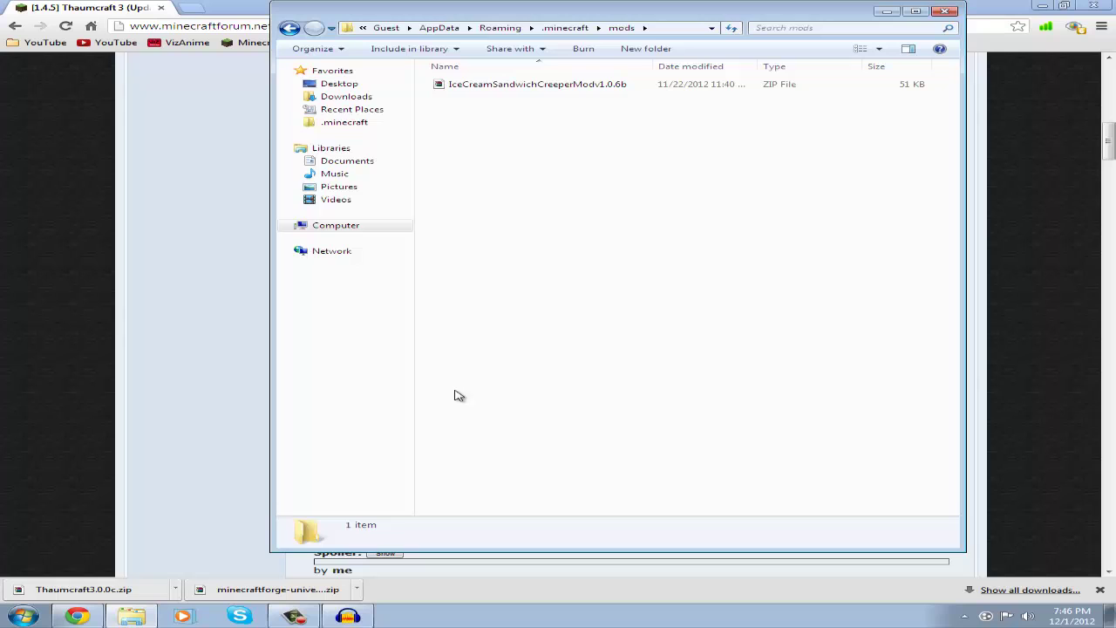
# Step: Copy the downloaded Thaumcraft3.0.0c.zip from the browser's downloads into the mods folder
pyautogui.click(96, 590)
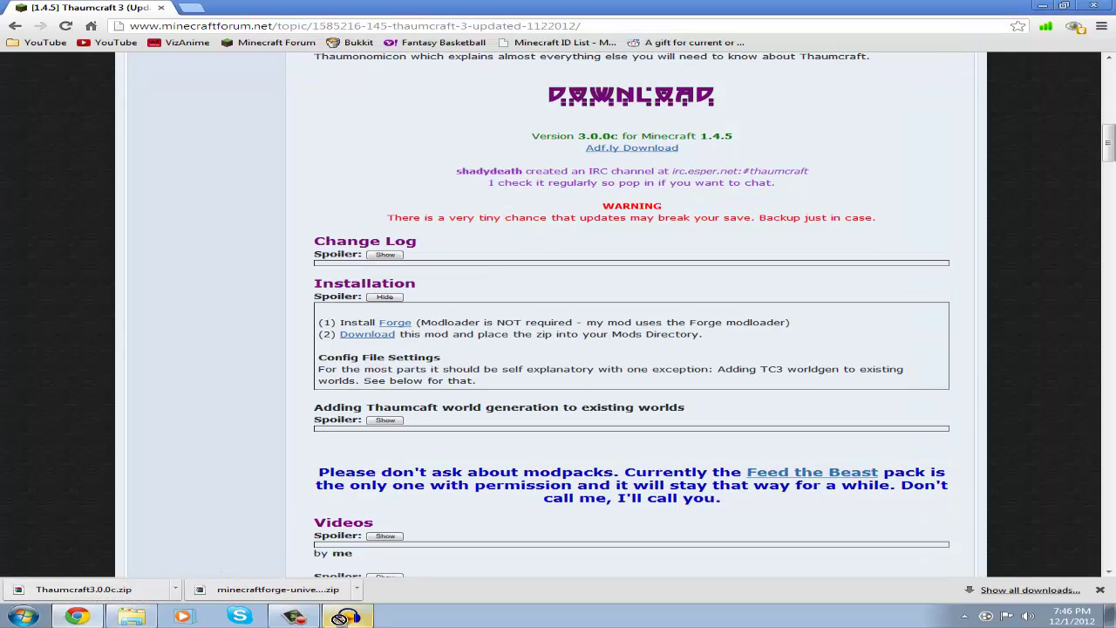
pyautogui.click(136, 617)
pyautogui.moveTo(140, 622); pyautogui.dragTo(551, 140)
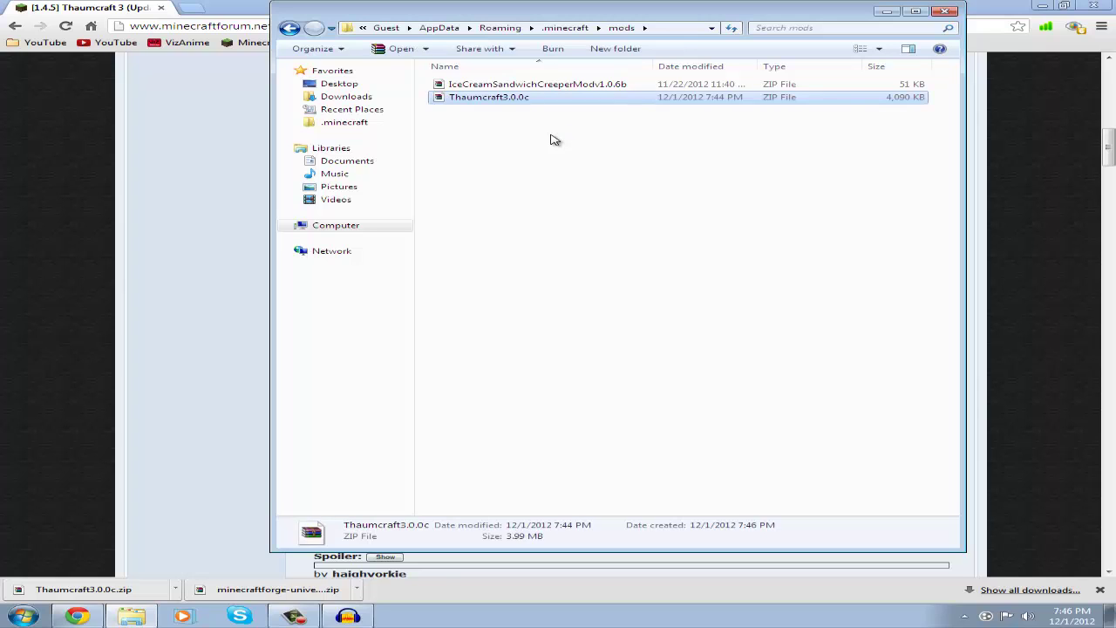
pyautogui.click(552, 139)
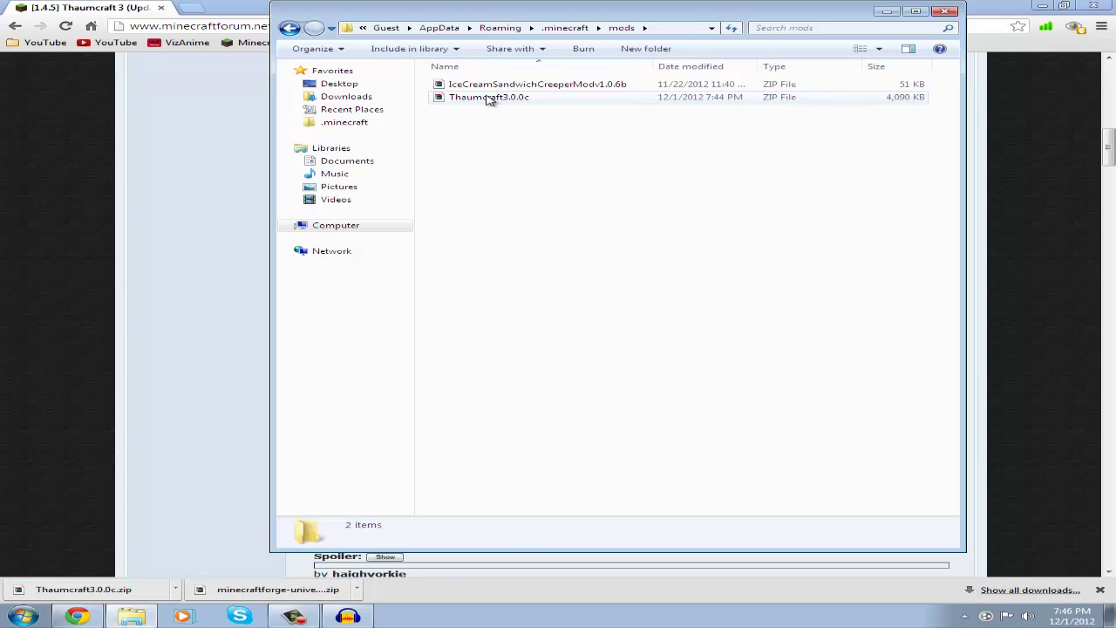